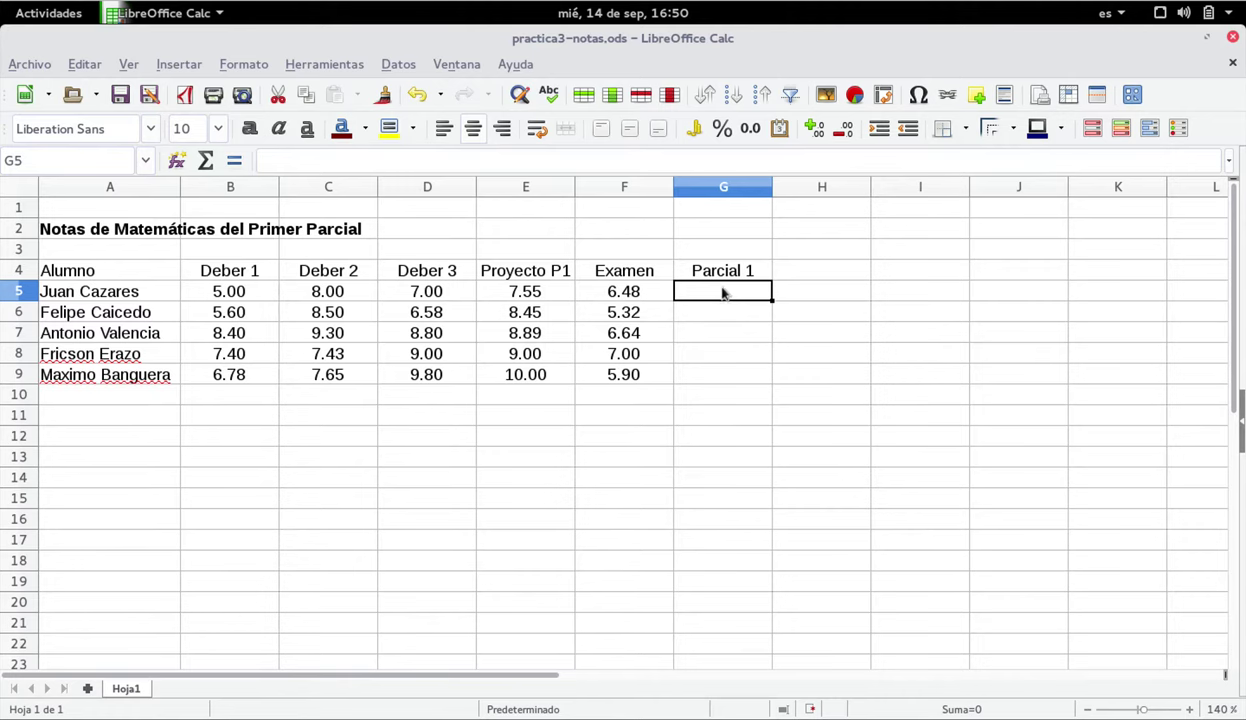
Step: Enter "La nota parcial corresponde a:" in H2 and "80% de los deberes y proyectos y 20% del examen" in H3
{"action": "left_click", "coordinate": [809, 235]}
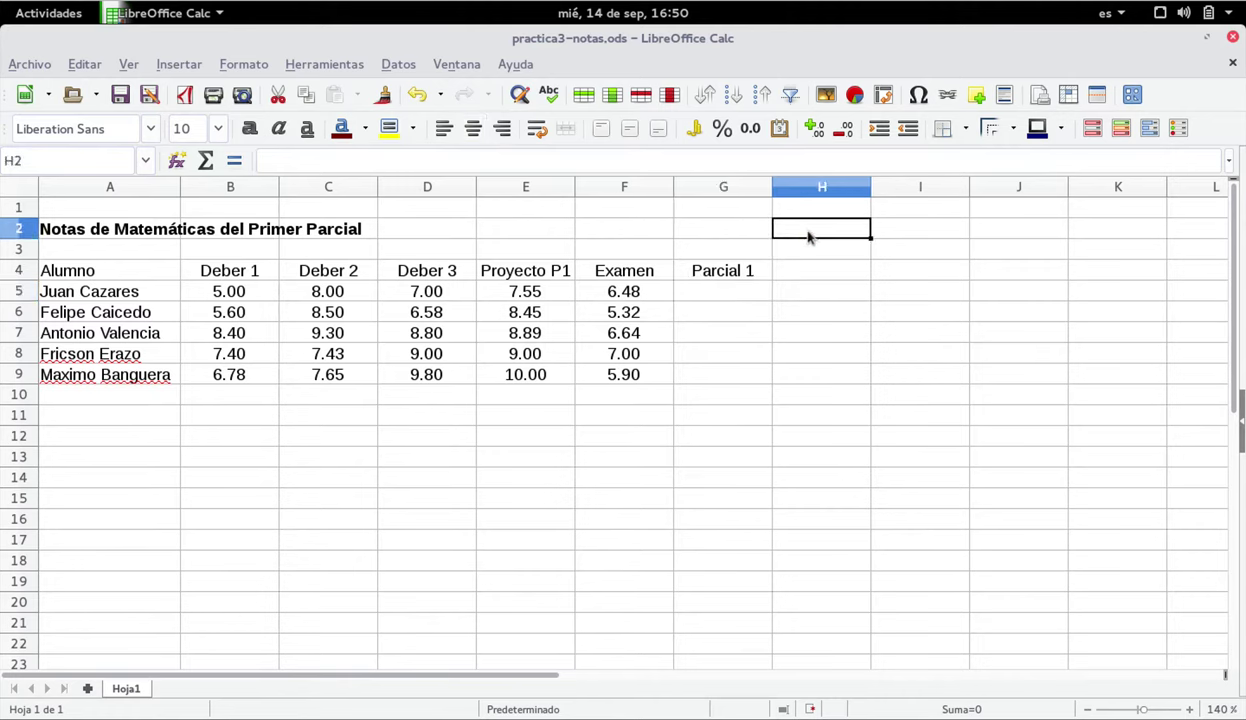
{"action": "type", "text": "La nota parcial corres"}
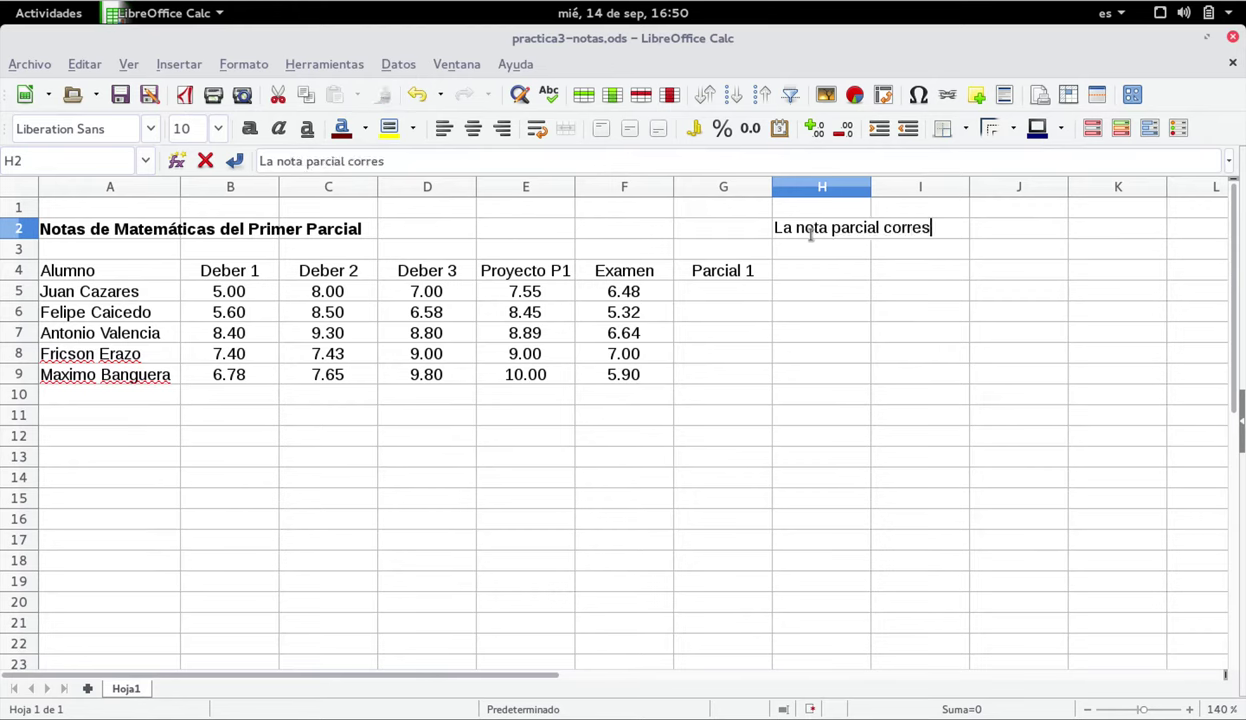
{"action": "type", "text": "ponde a:"}
{"action": "key", "text": "Return"}
{"action": "type", "text": "80%"}
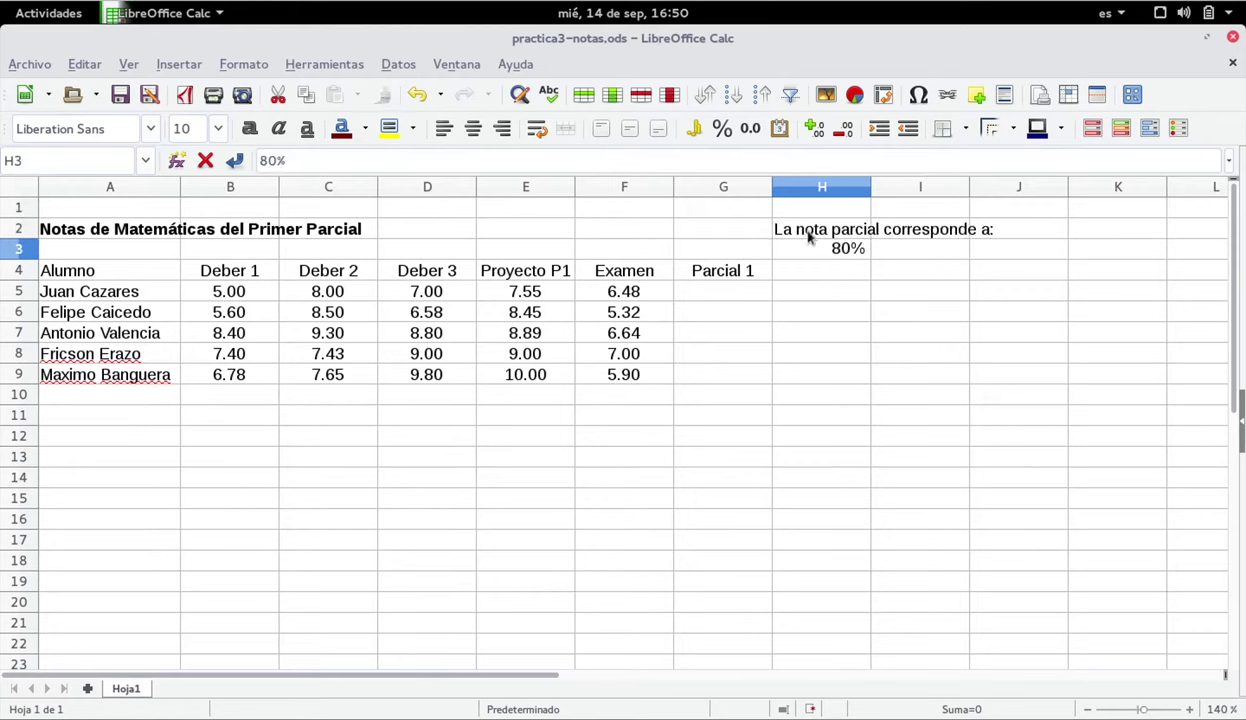
{"action": "type", "text": " de los deberes y pr"}
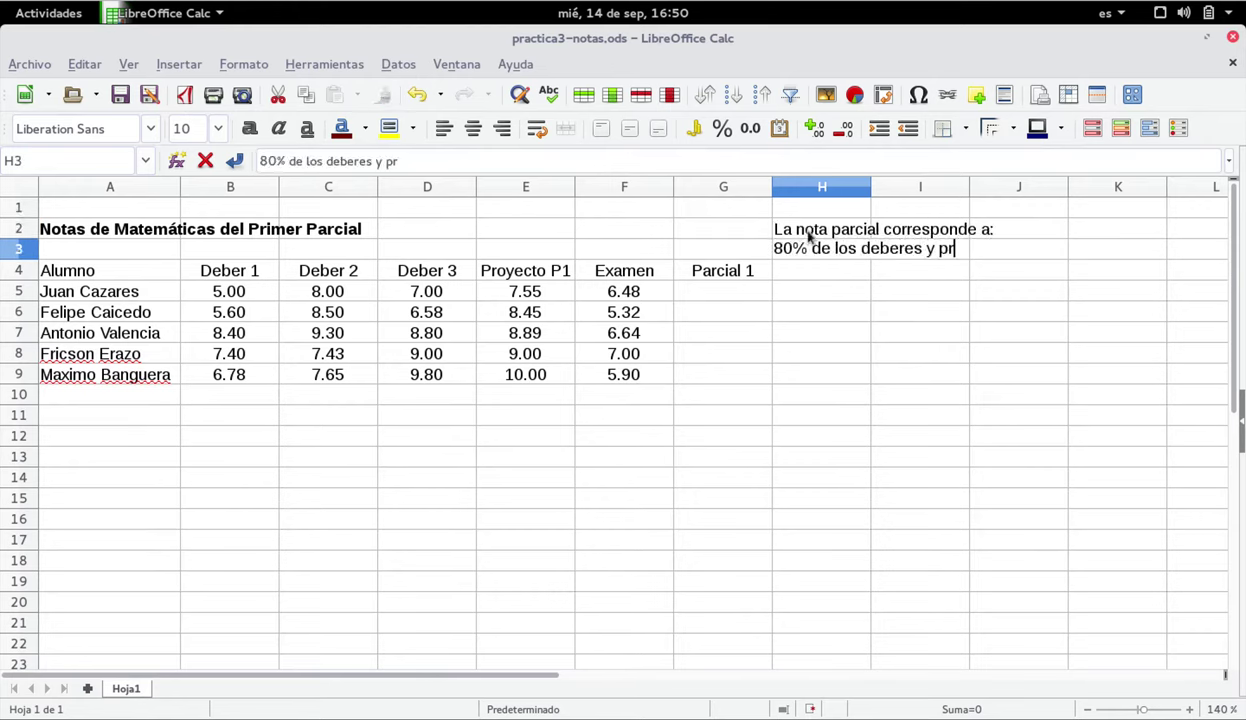
{"action": "type", "text": "oyectos y 20% "}
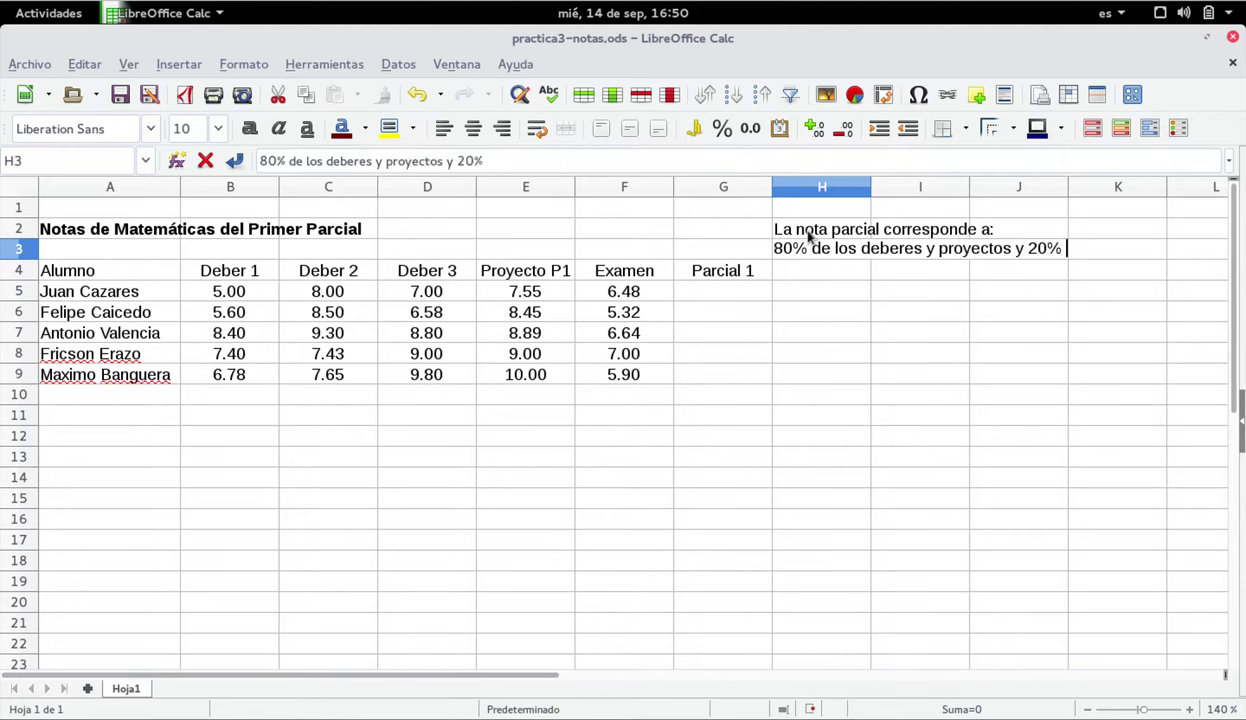
{"action": "type", "text": "del examen"}
{"action": "key", "text": "Return"}
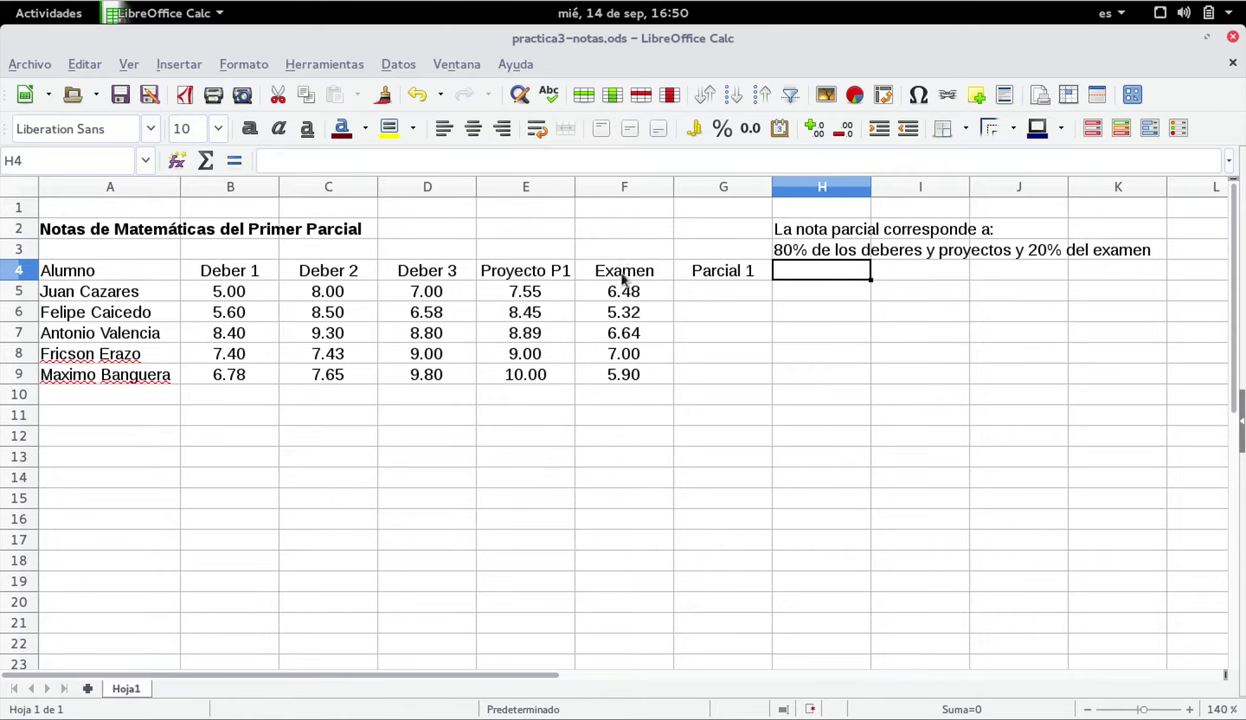
Step: Begin the first student's Parcial 1 formula in G5 with =(( and the start of the SUMA function name
{"action": "left_click", "coordinate": [697, 294]}
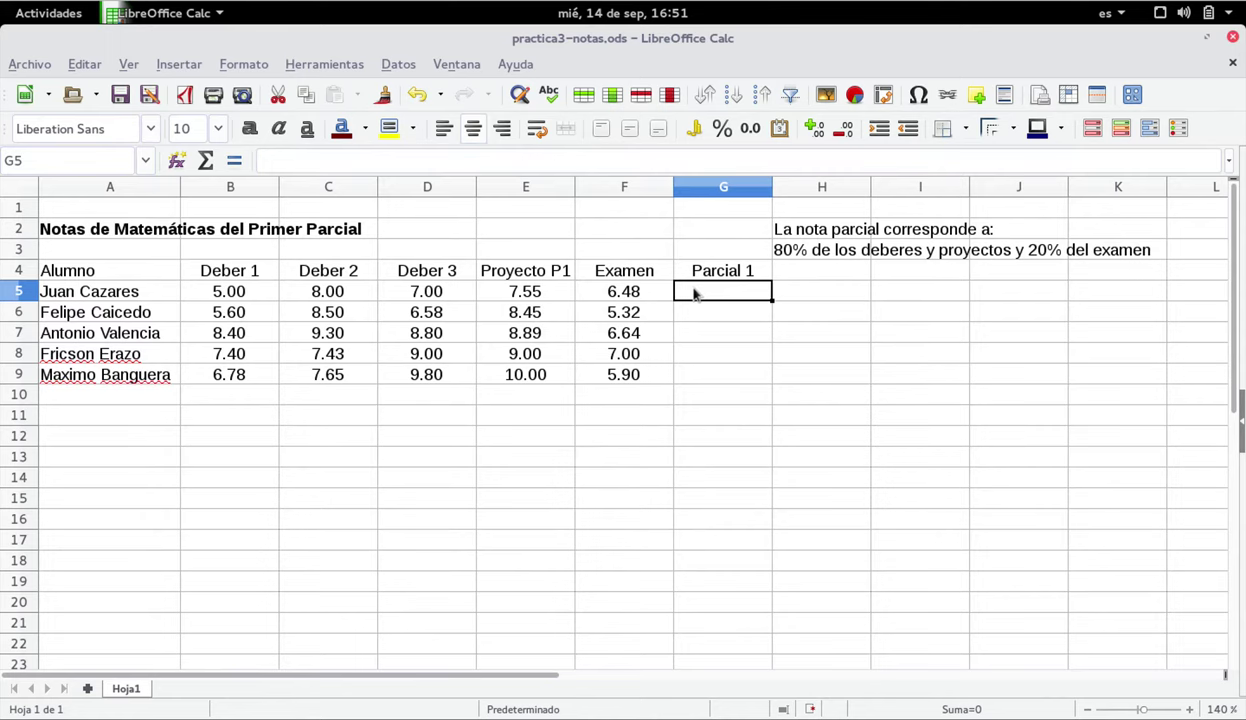
{"action": "type", "text": "="}
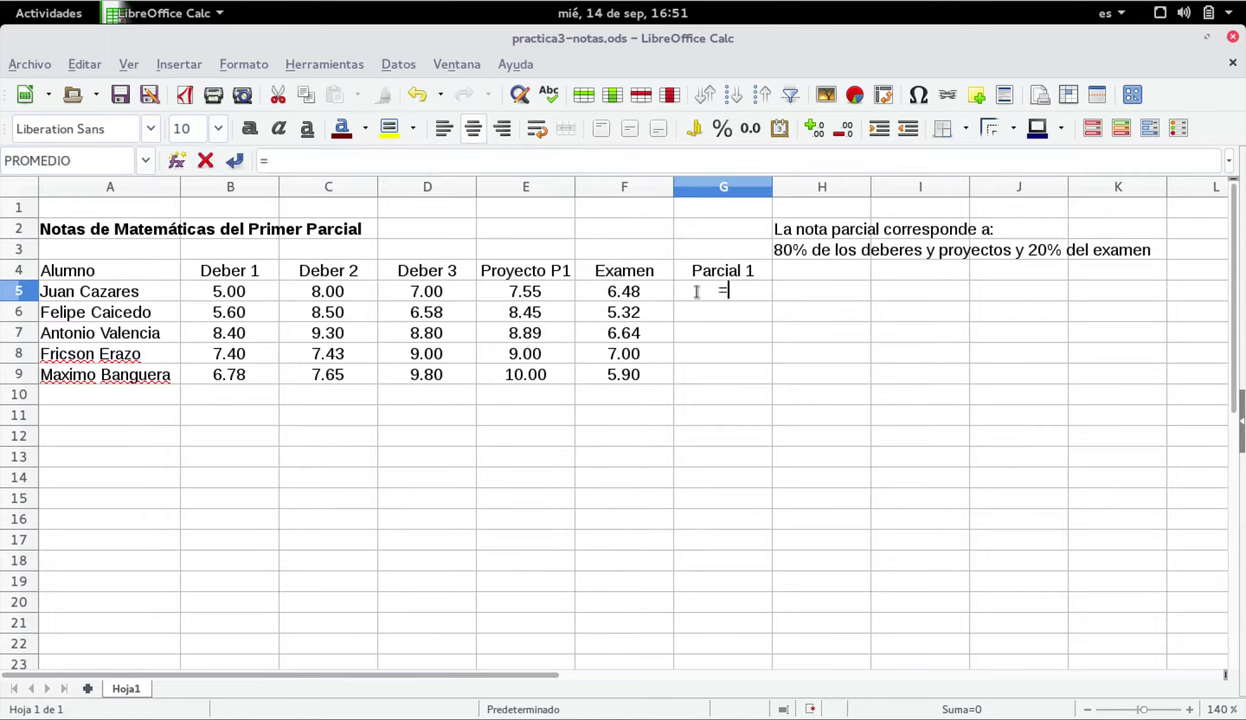
{"action": "type", "text": "("}
{"action": "type", "text": "(su"}
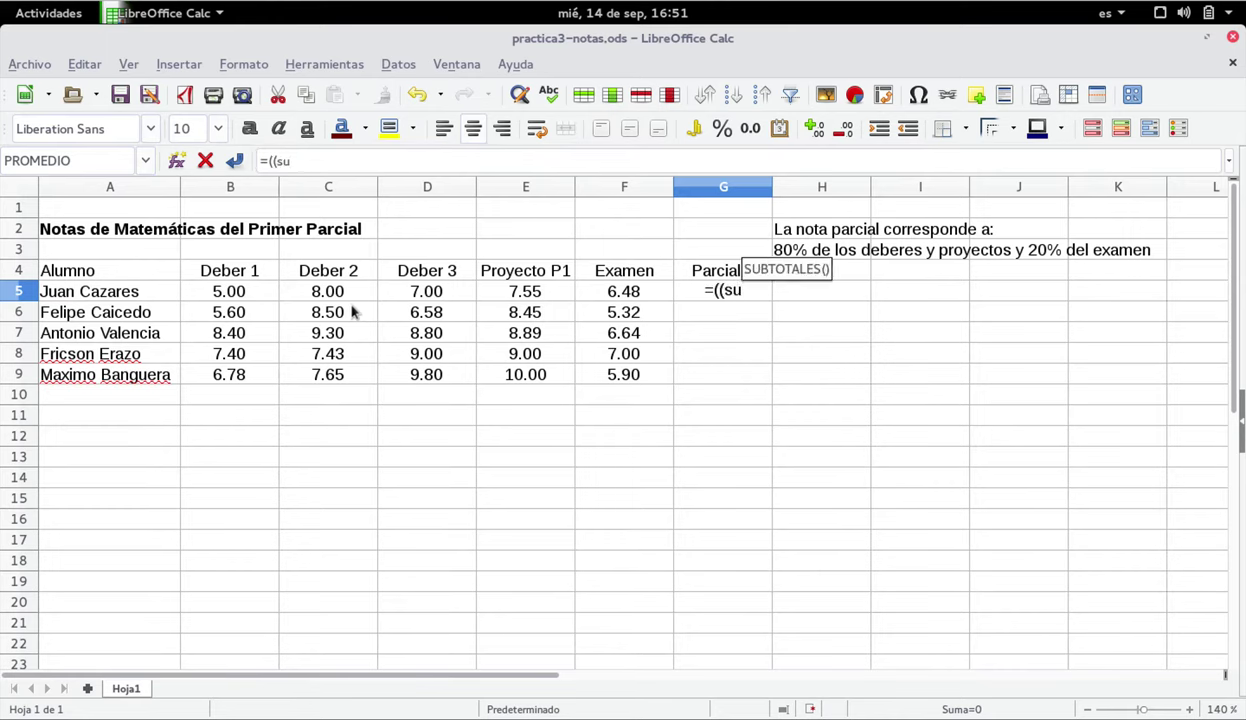
{"action": "type", "text": "ma("}
{"action": "left_click_drag", "start_coordinate": [215, 291], "coordinate": [501, 295]}
{"action": "type", "text": ")"}
{"action": "key", "text": "ctrl+z"}
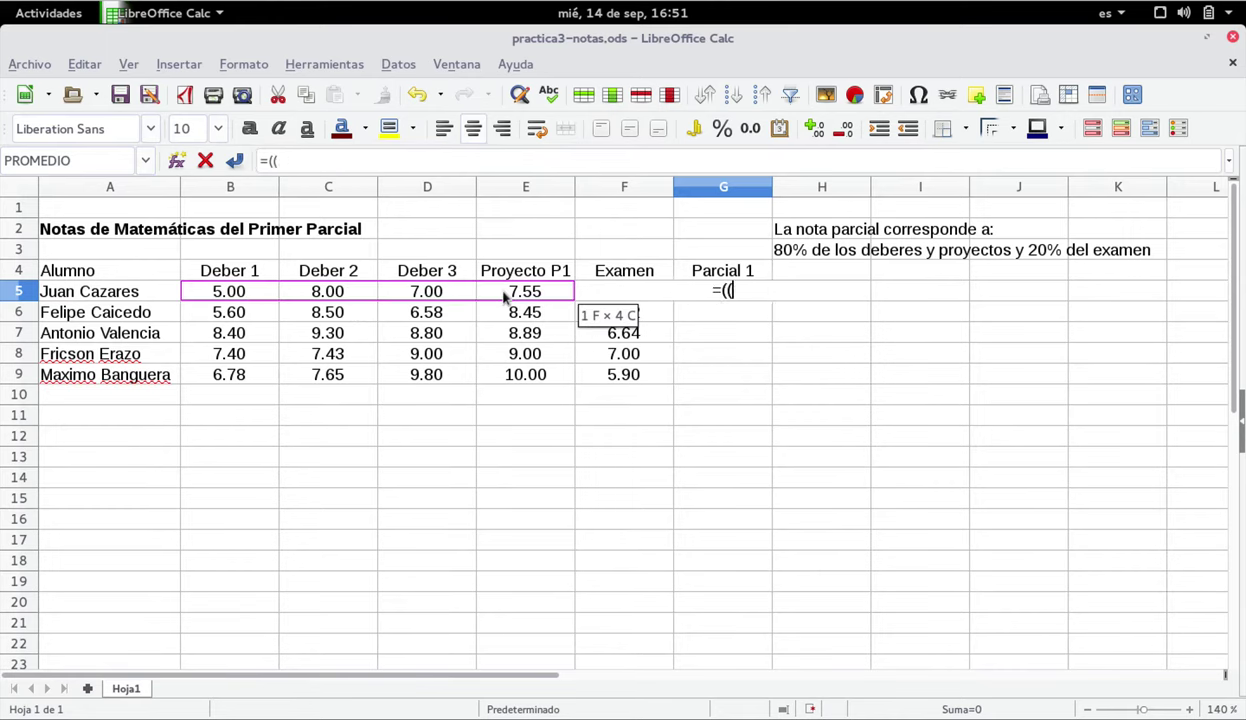
Step: Continue the G5 formula with the homework and project share, so it reads =((suma(B5:E5)/4)*0.8)
{"action": "type", "text": "suma("}
{"action": "left_click_drag", "start_coordinate": [215, 291], "coordinate": [518, 303]}
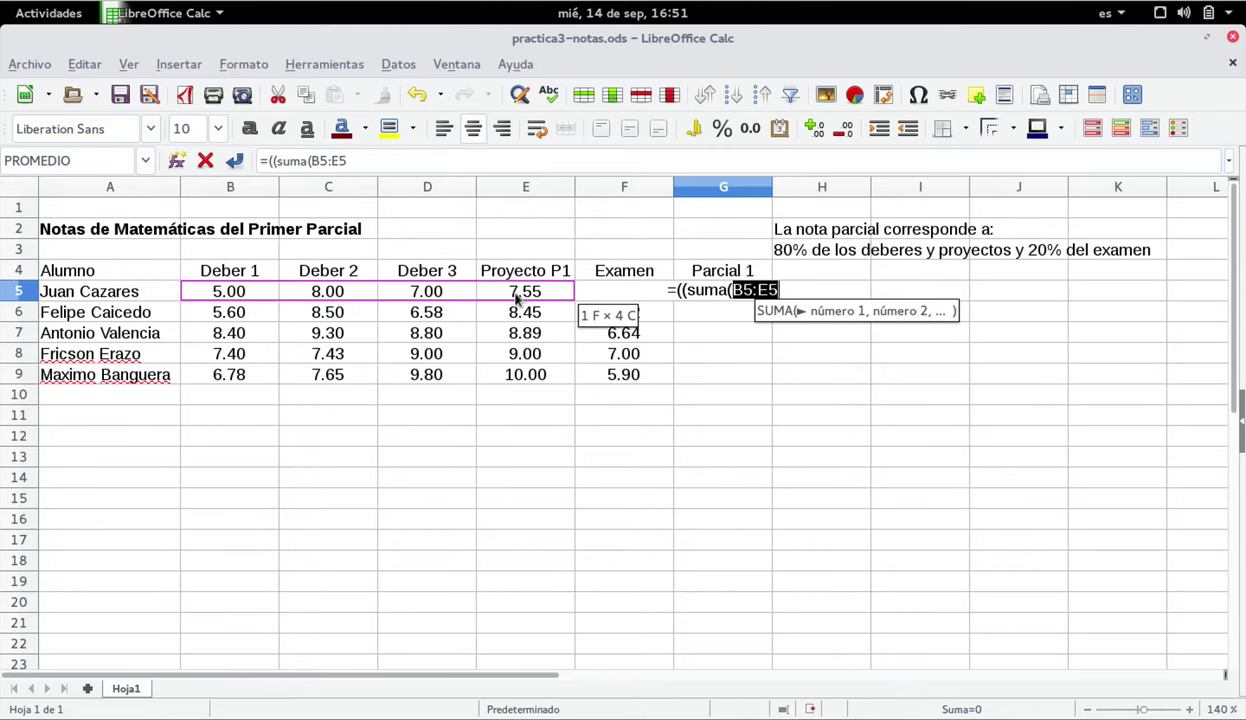
{"action": "type", "text": ")"}
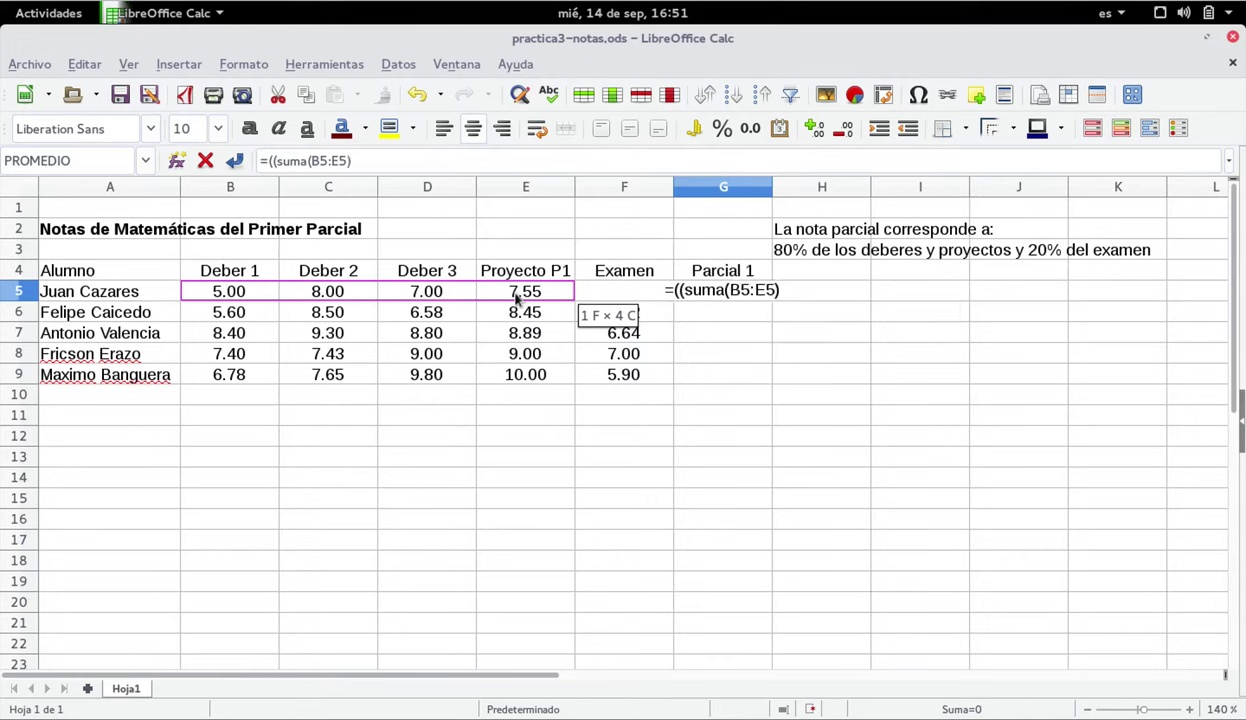
{"action": "type", "text": "/"}
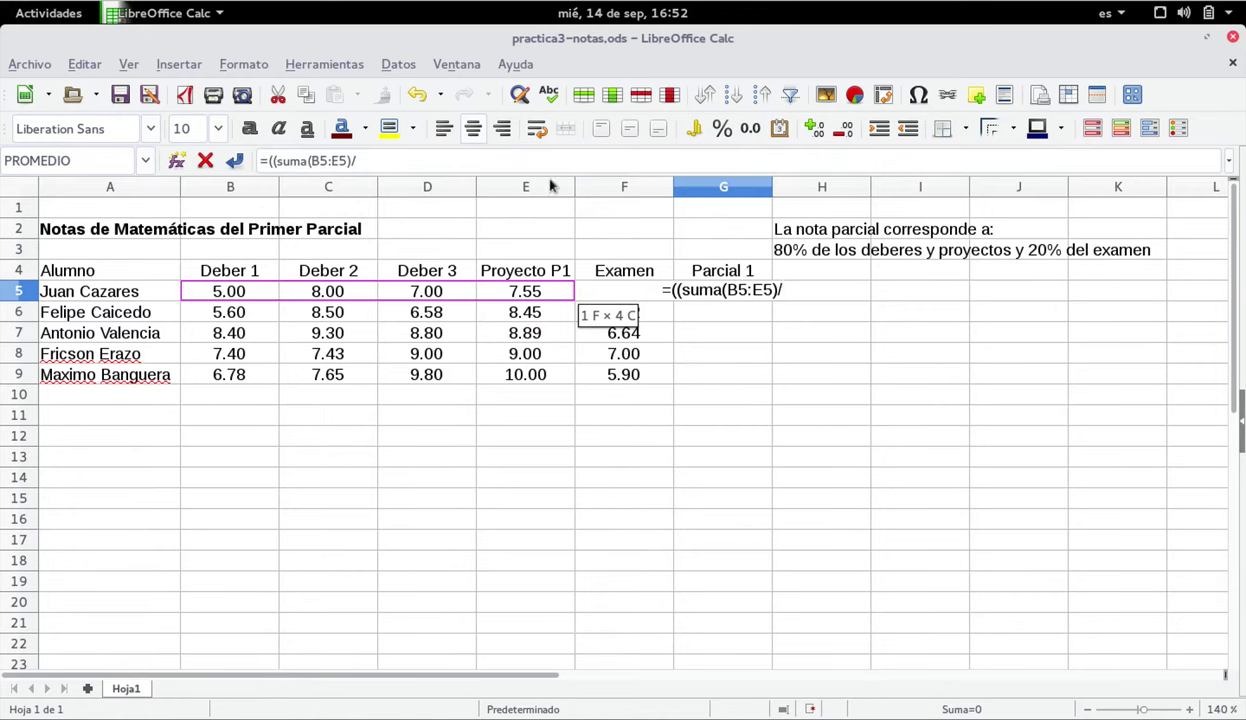
{"action": "type", "text": "4"}
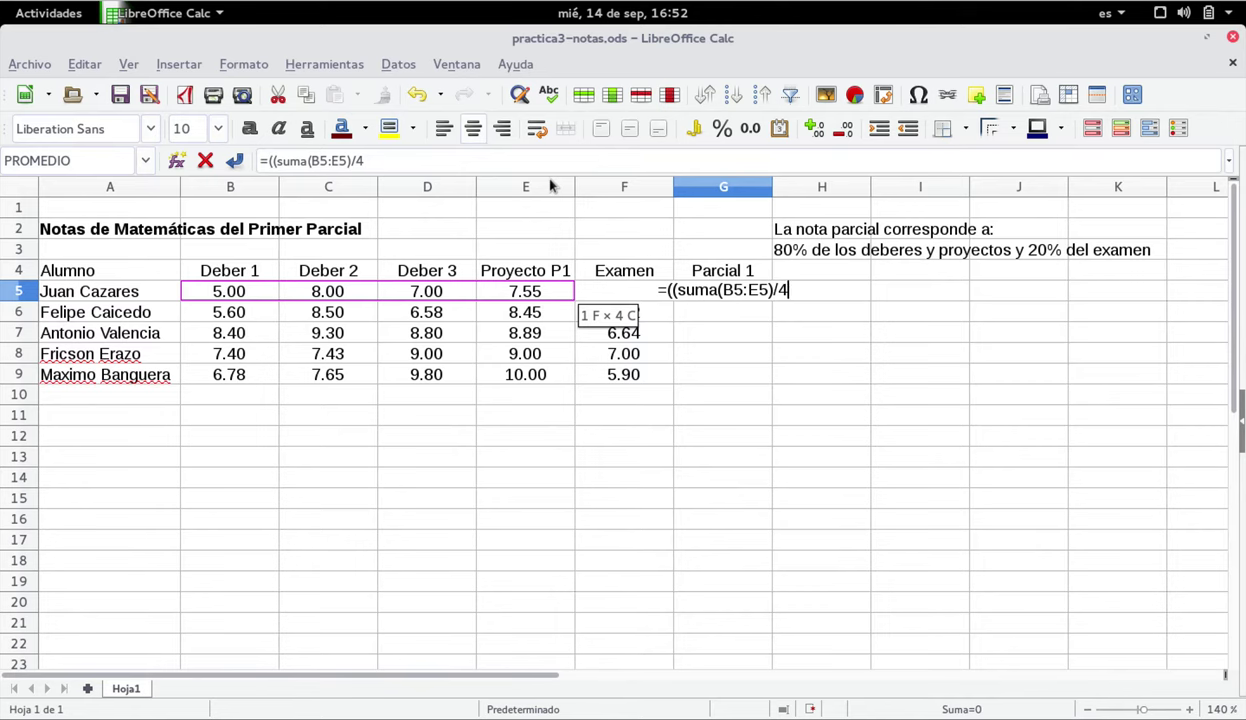
{"action": "type", "text": ")"}
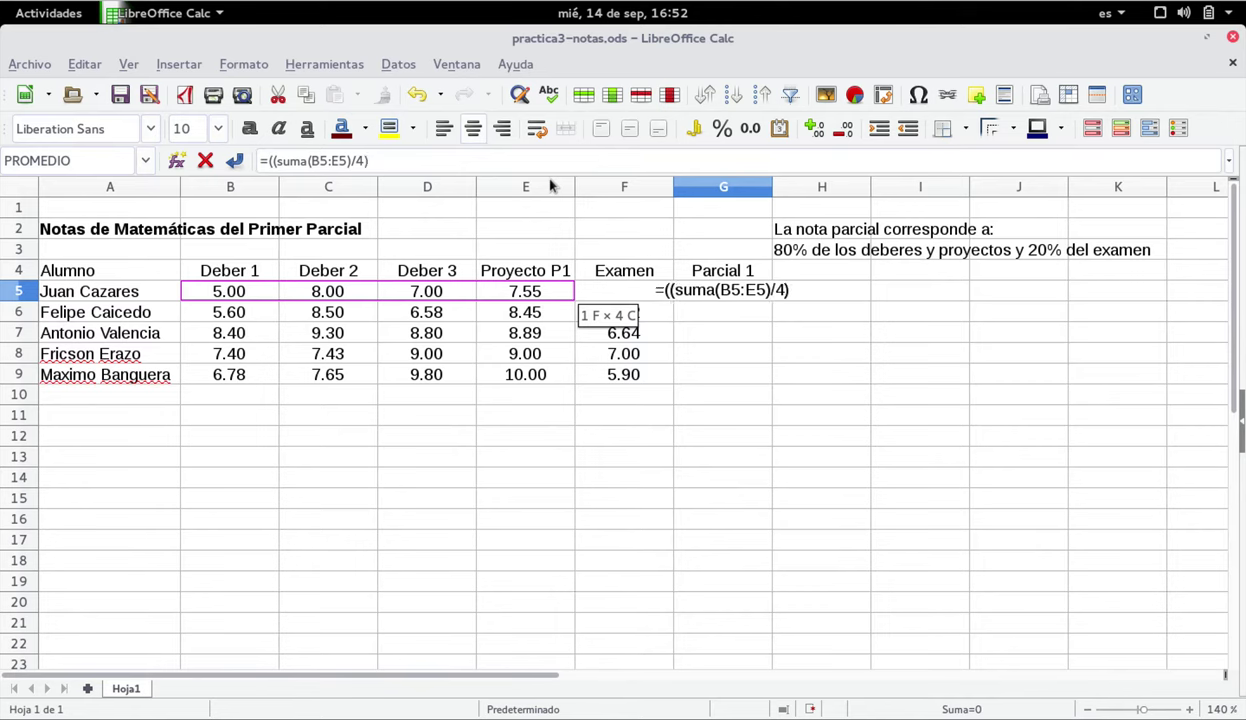
{"action": "type", "text": "*"}
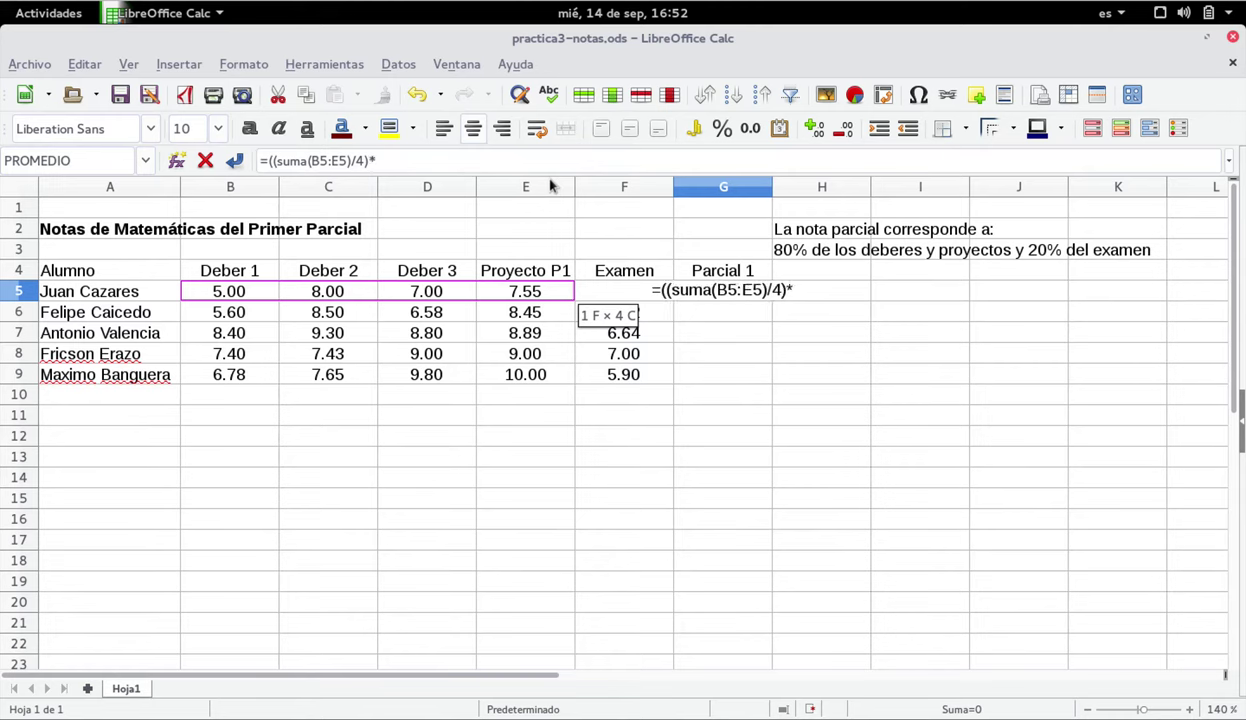
{"action": "type", "text": "0.8"}
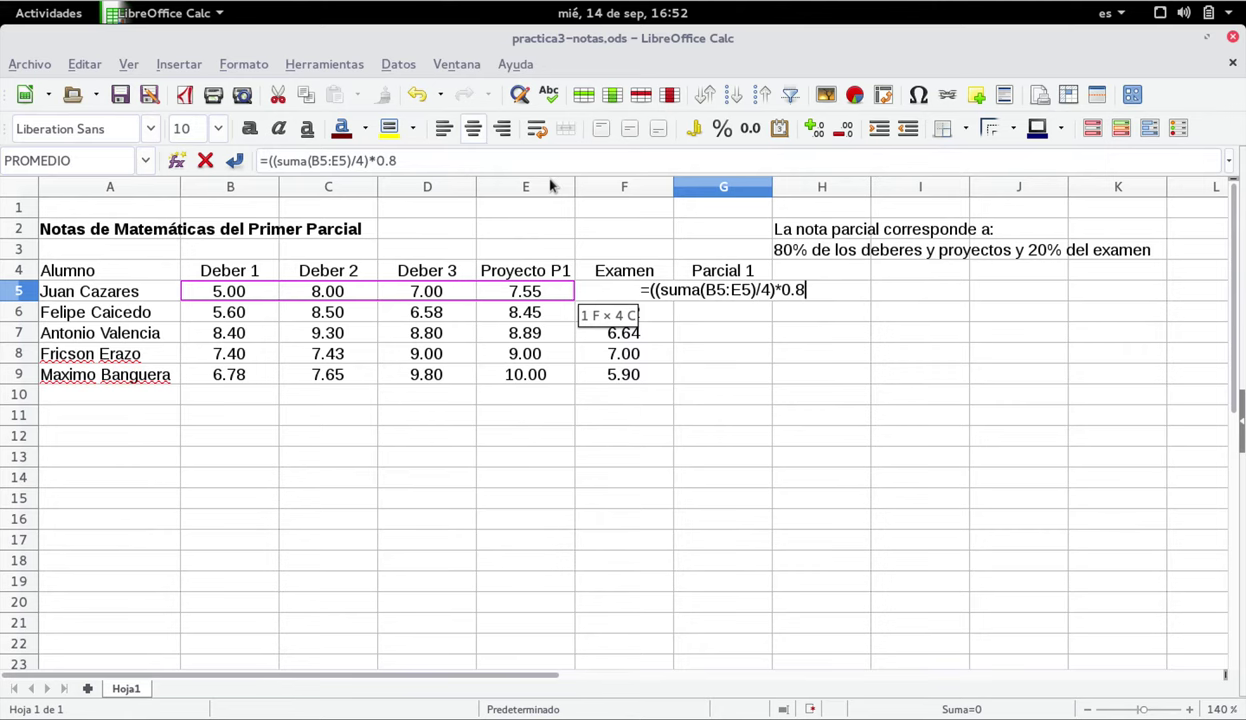
{"action": "type", "text": ")"}
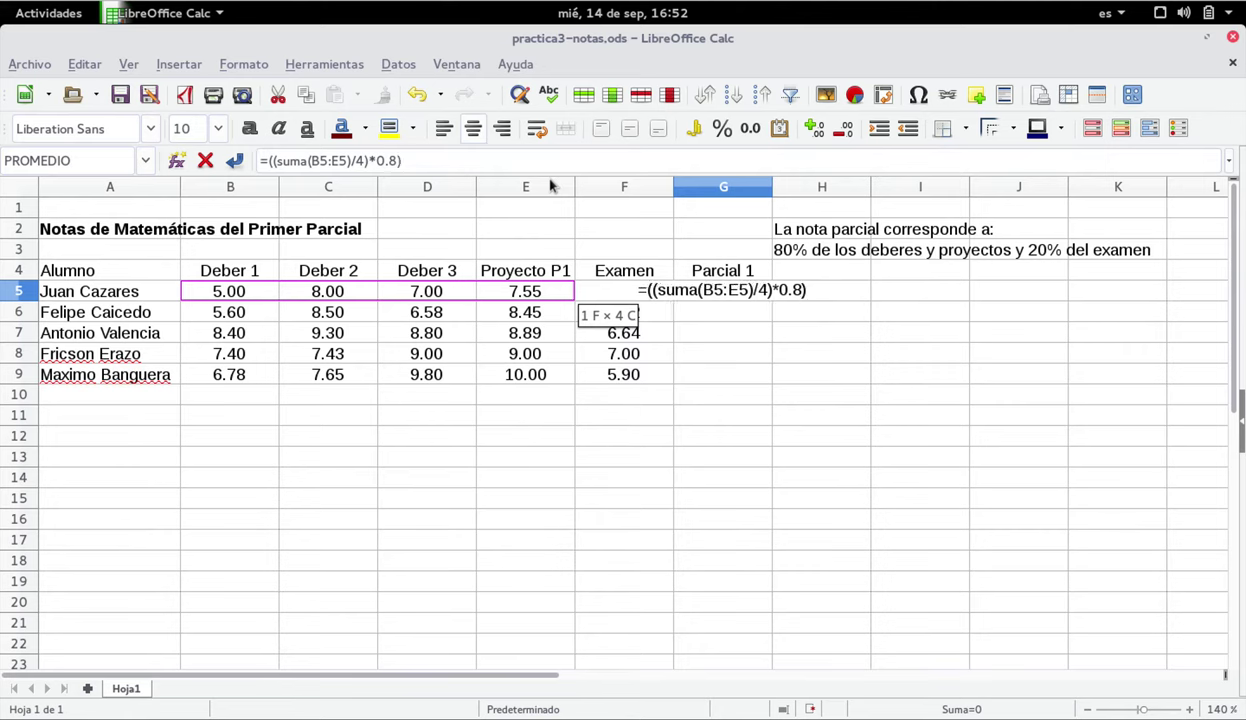
Step: Complete the G5 formula by adding the exam share +(F5*0.2) and enter it
{"action": "type", "text": "+("}
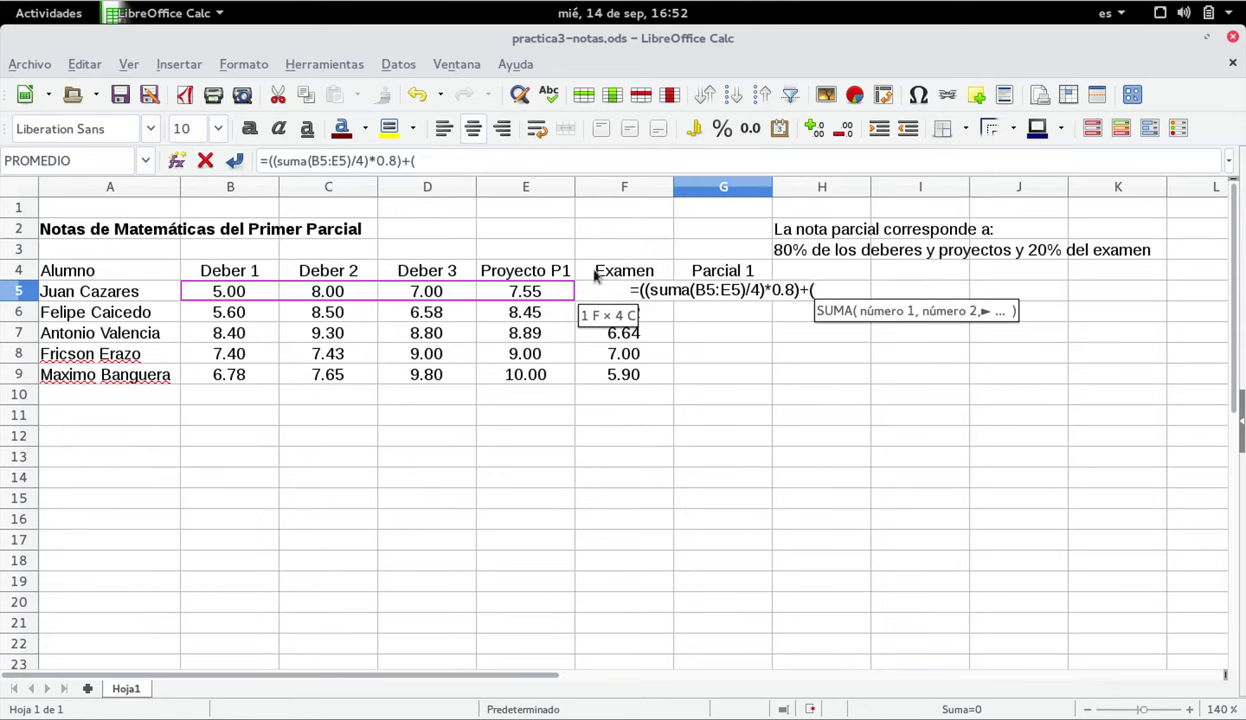
{"action": "left_click", "coordinate": [598, 289]}
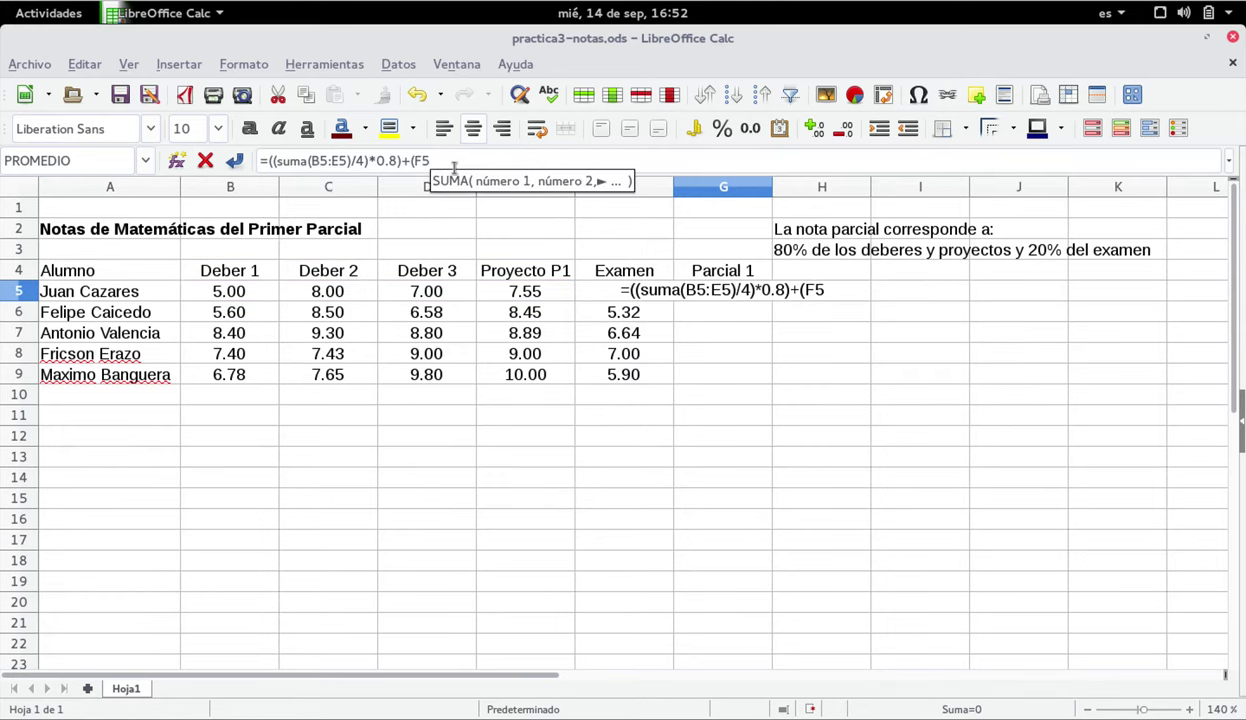
{"action": "type", "text": "*0."}
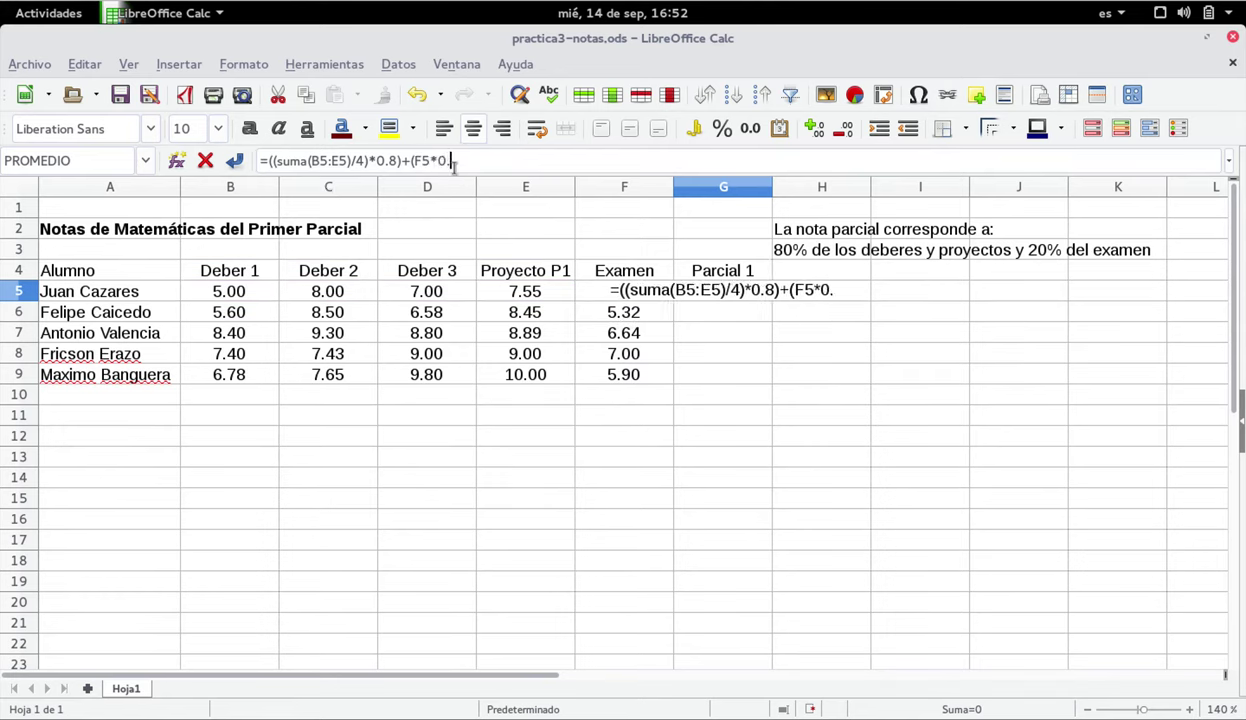
{"action": "type", "text": "2)"}
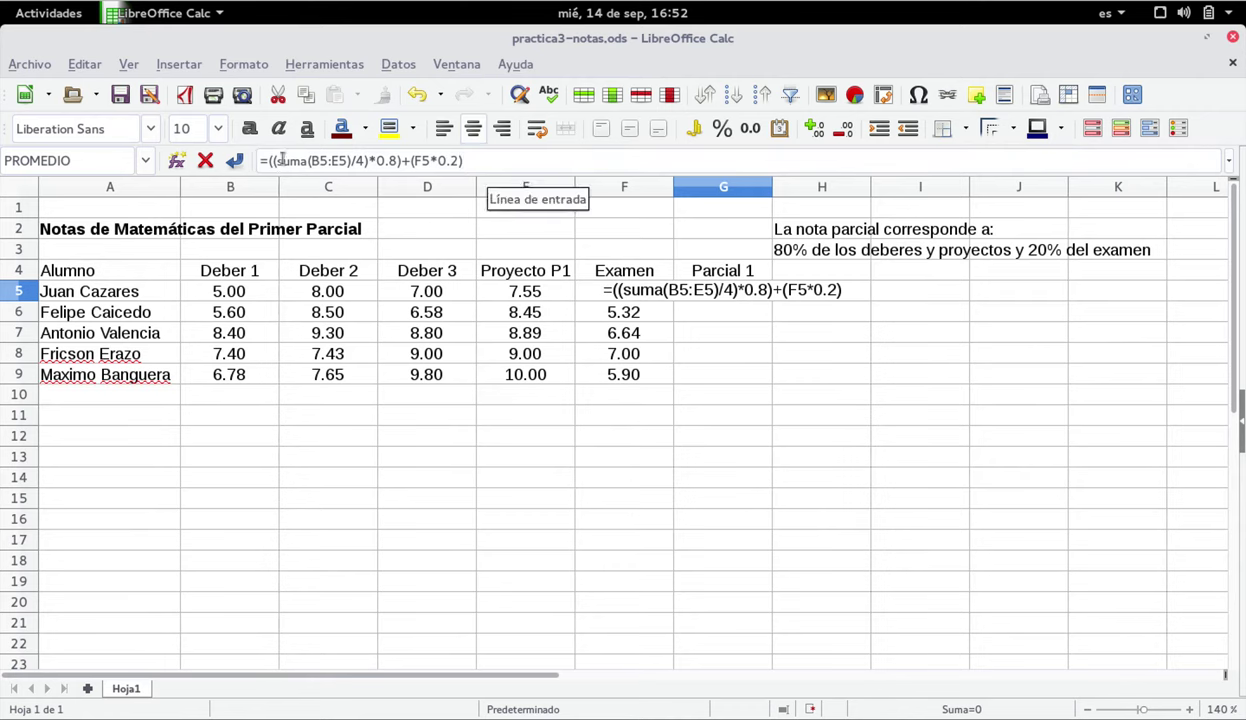
{"action": "left_click", "coordinate": [284, 161]}
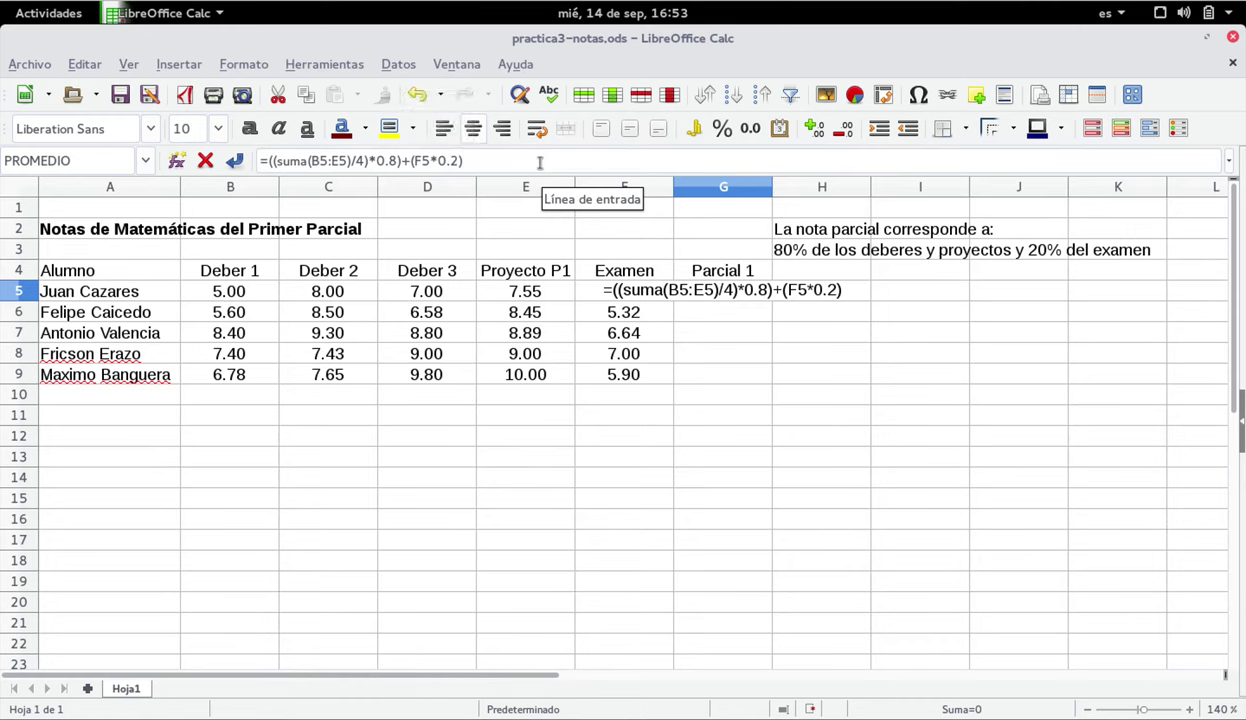
{"action": "key", "text": "Return"}
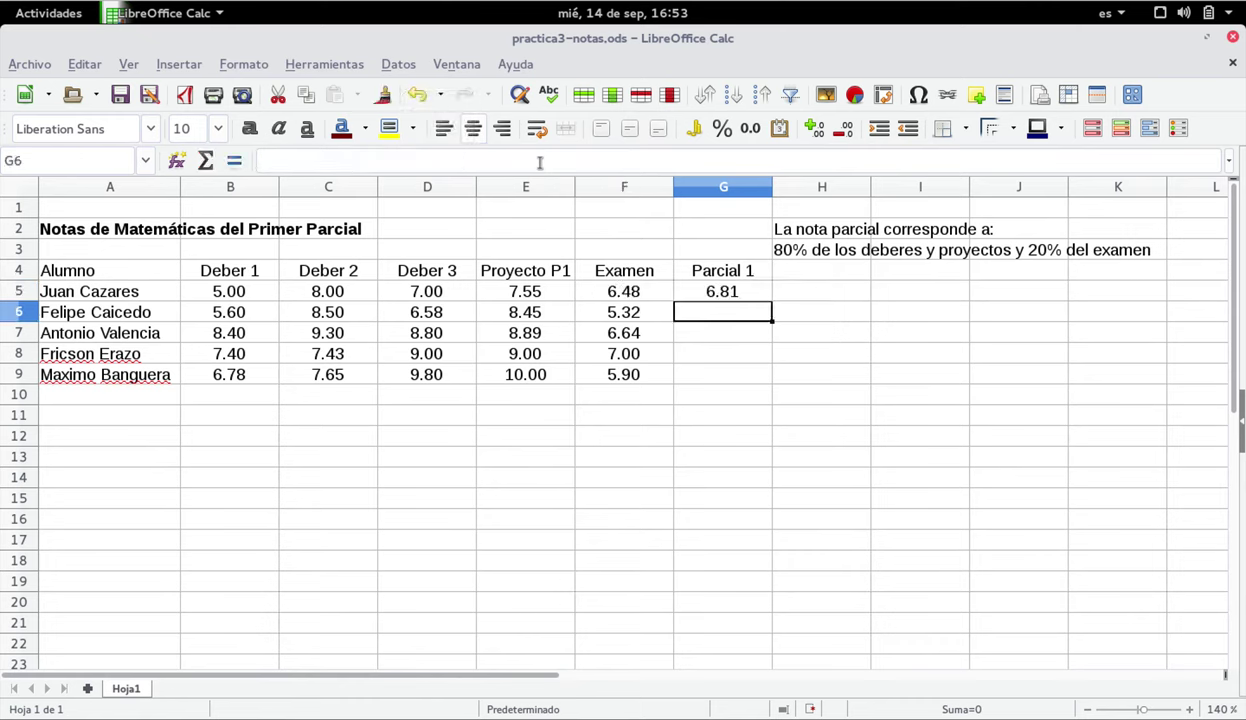
Step: Copy the Parcial 1 formula from G5 down through G9 for the remaining students
{"action": "key", "text": "Up"}
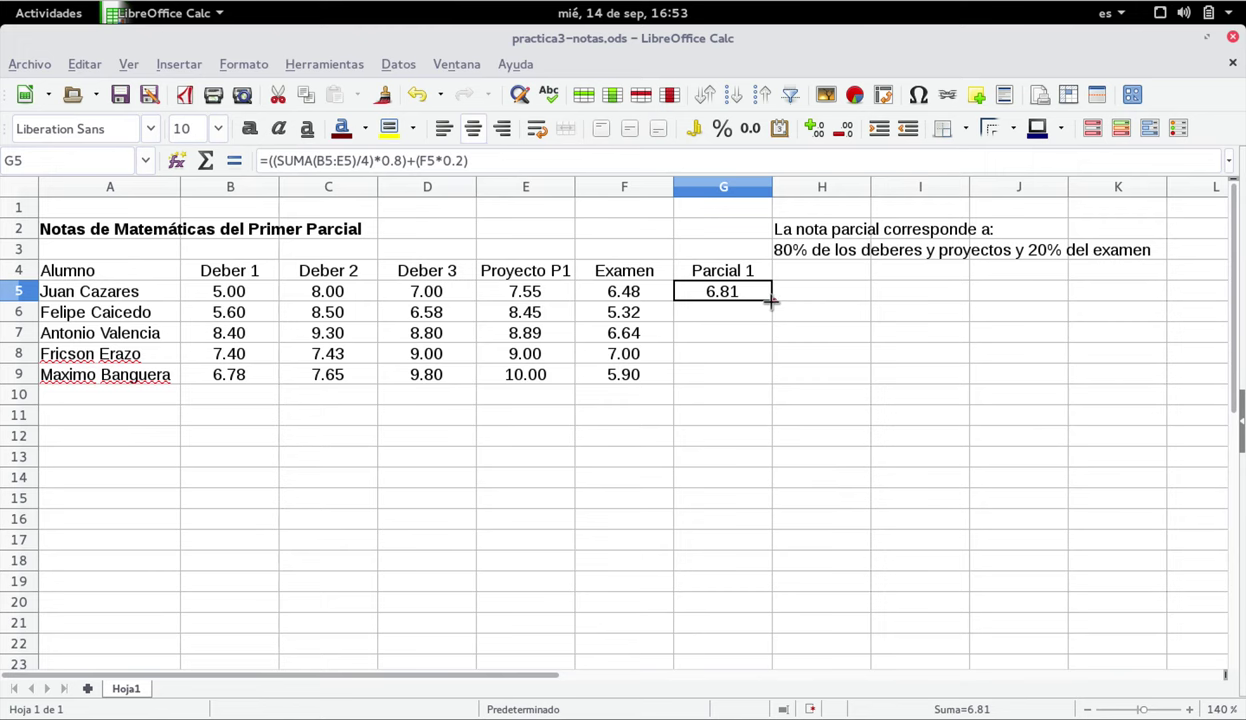
{"action": "left_click_drag", "start_coordinate": [770, 300], "coordinate": [767, 381]}
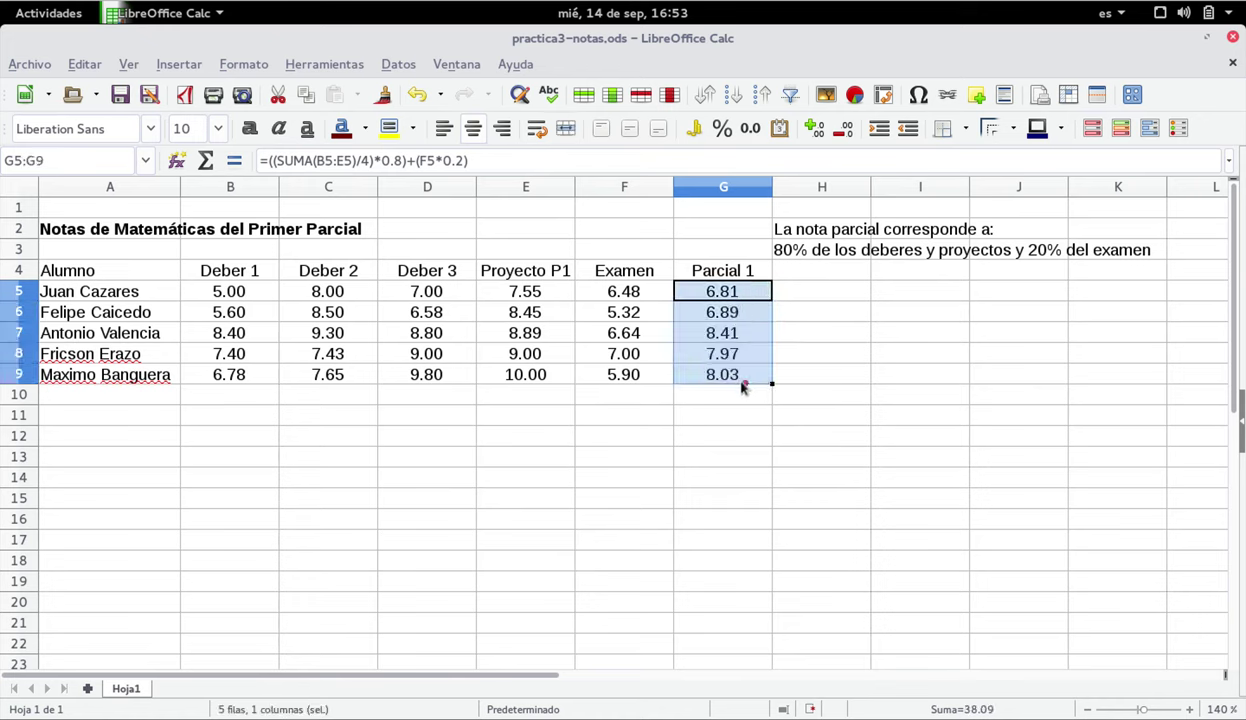
Step: Check the Parcial 1 formulas from G9 up to G5 and the exam and project grades in row 5
{"action": "left_click", "coordinate": [745, 384]}
{"action": "left_click", "coordinate": [724, 357]}
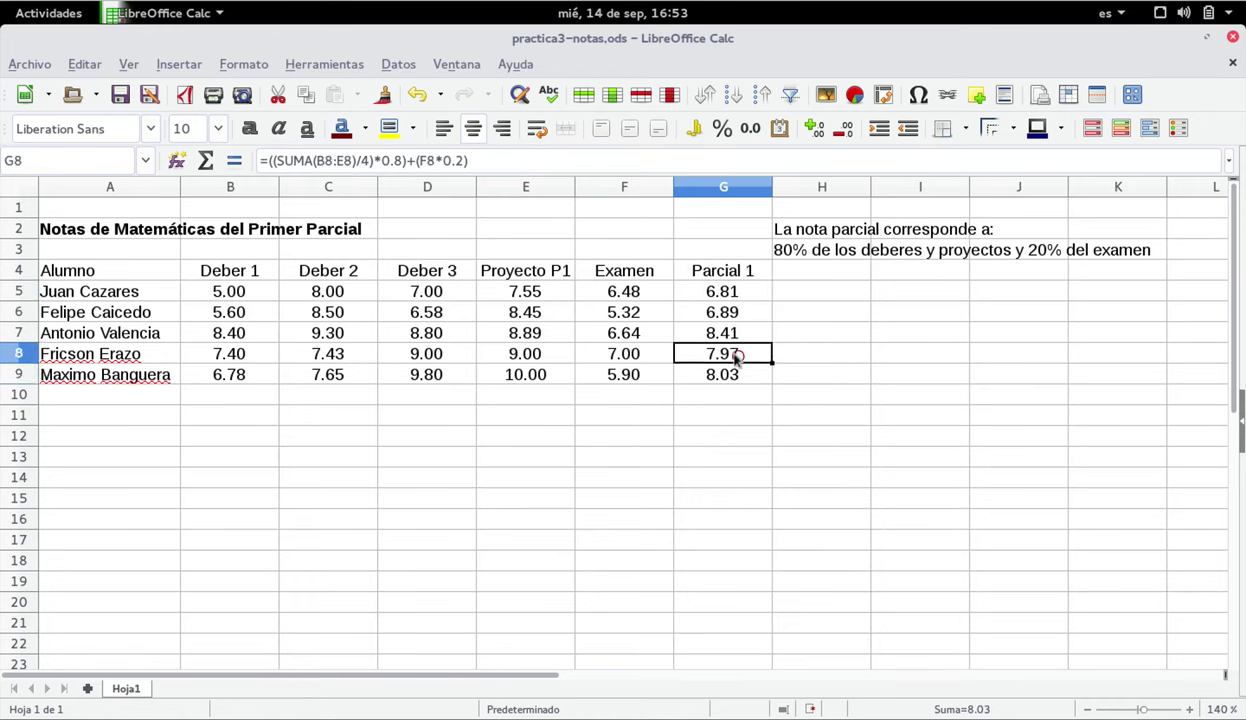
{"action": "left_click", "coordinate": [733, 336]}
{"action": "left_click", "coordinate": [730, 315]}
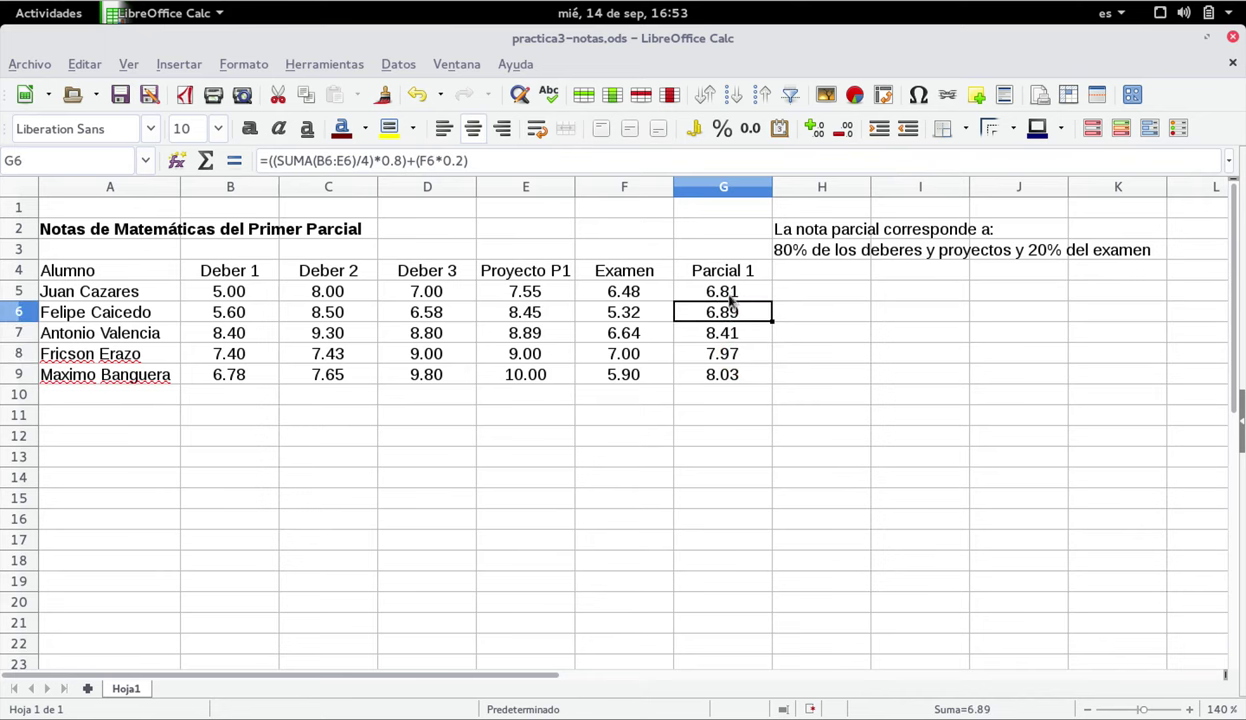
{"action": "left_click", "coordinate": [730, 294]}
{"action": "left_click", "coordinate": [786, 293]}
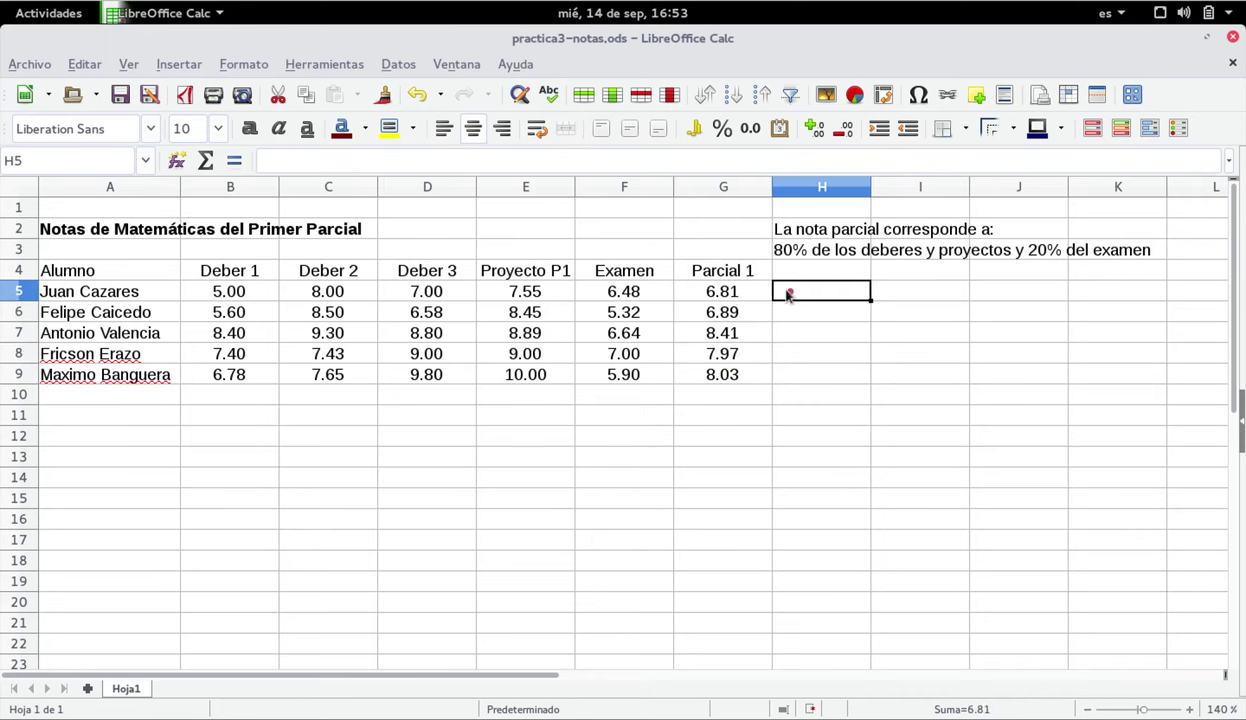
{"action": "key", "text": "Left"}
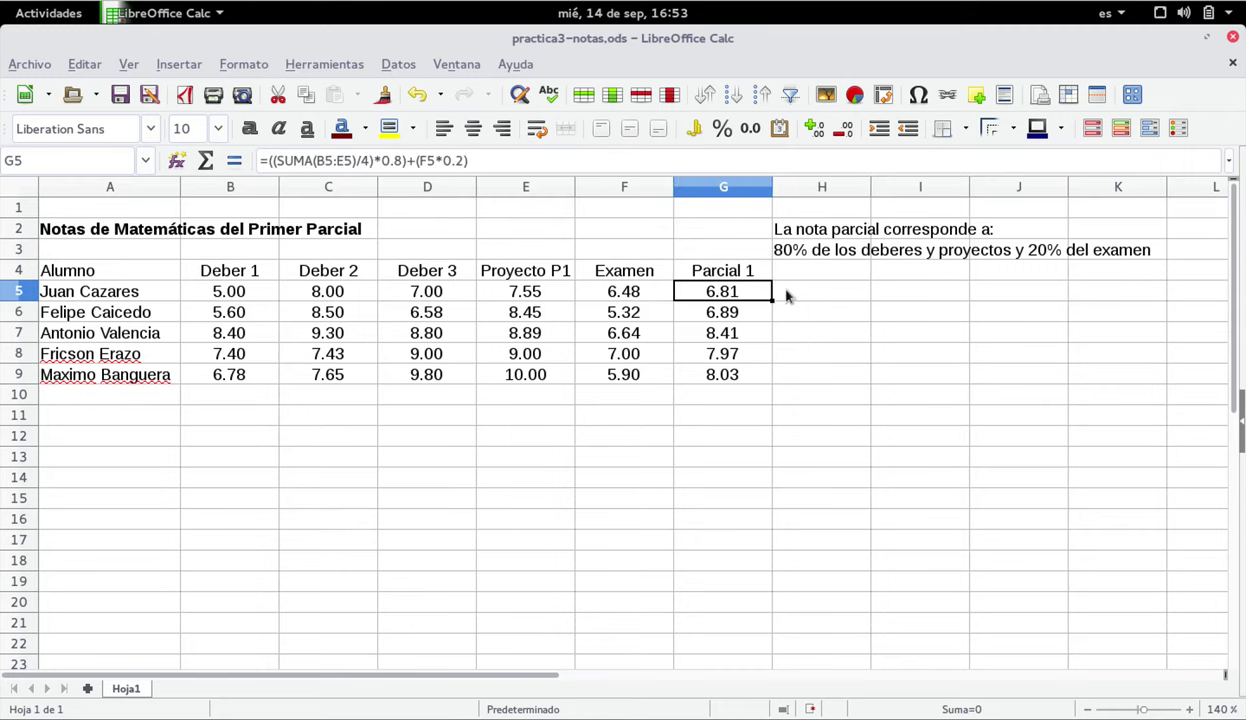
{"action": "key", "text": "Left"}
{"action": "key", "text": "Left"}
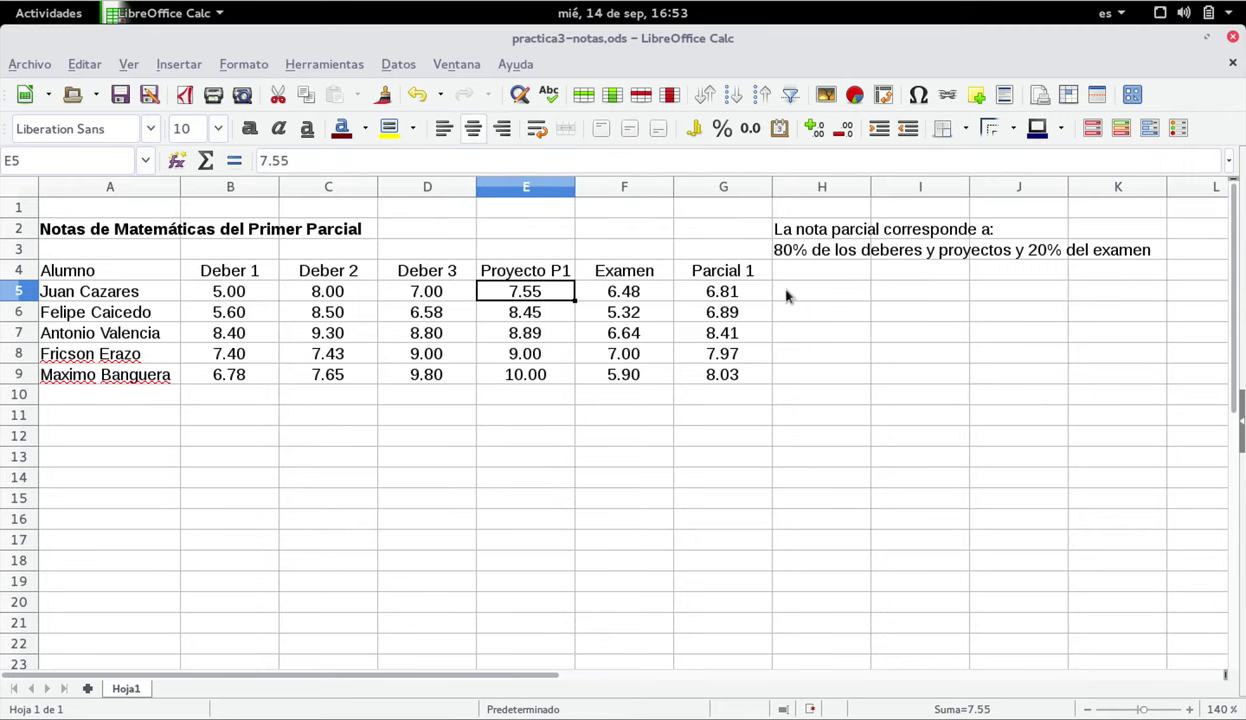